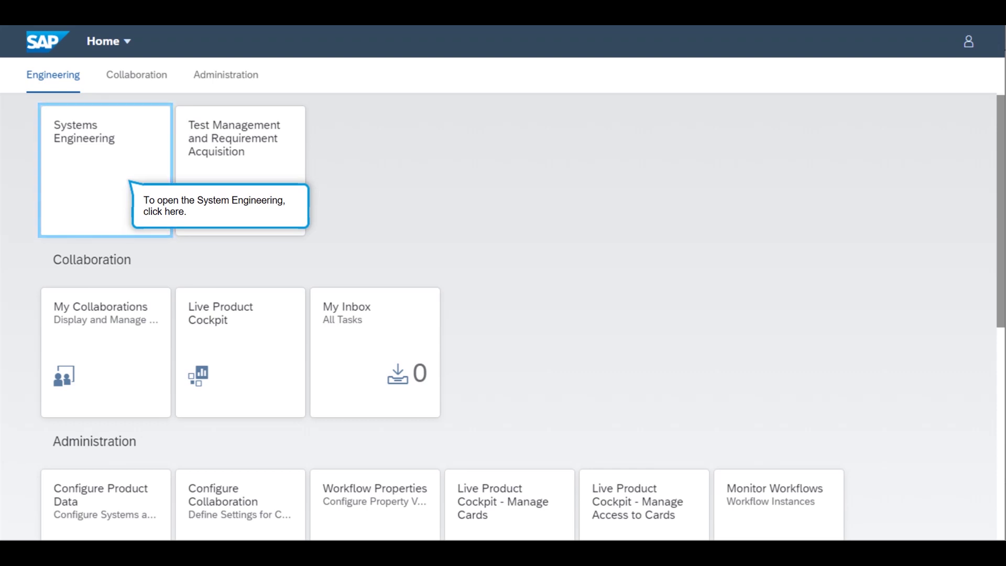
Open the EvoMixx 2020 Parametric System Model diagram from the repository's HMI_DEMO folder.
left_click(79, 211)
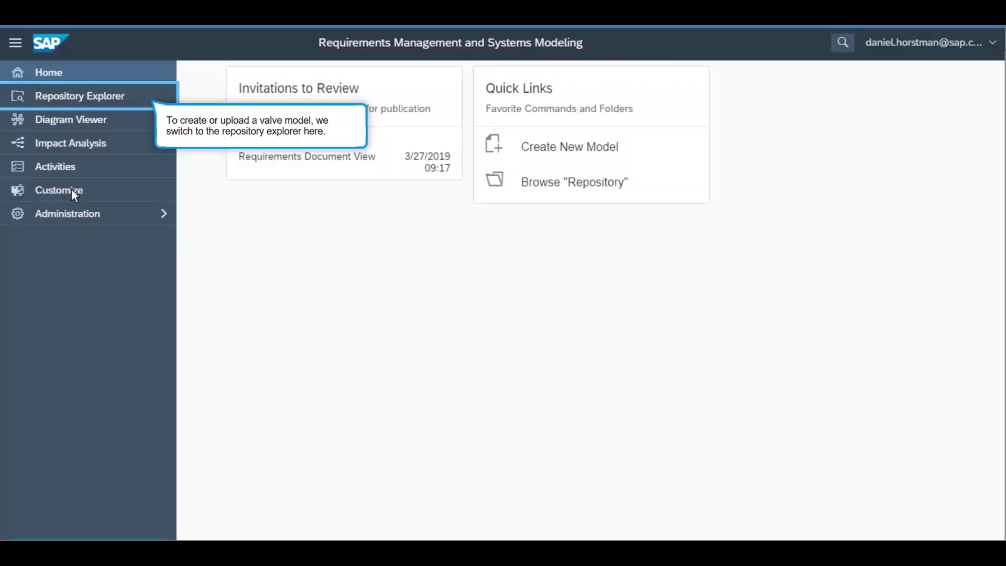
left_click(53, 103)
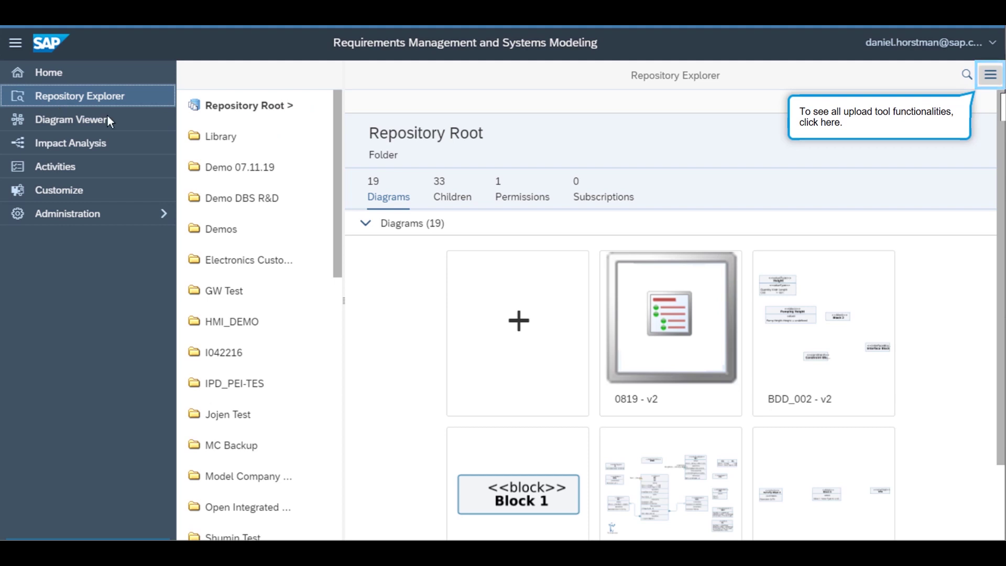
left_click(990, 76)
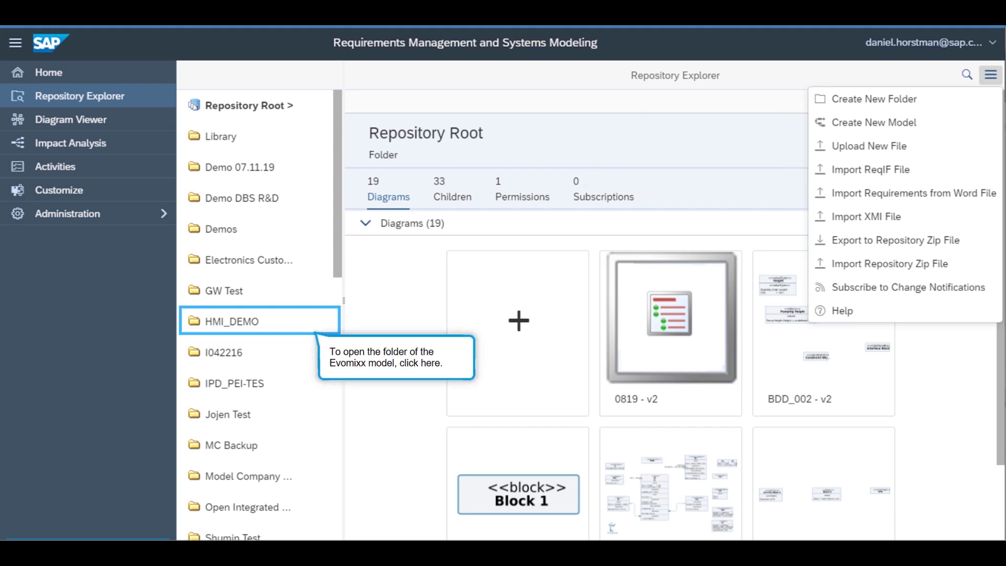
left_click(228, 328)
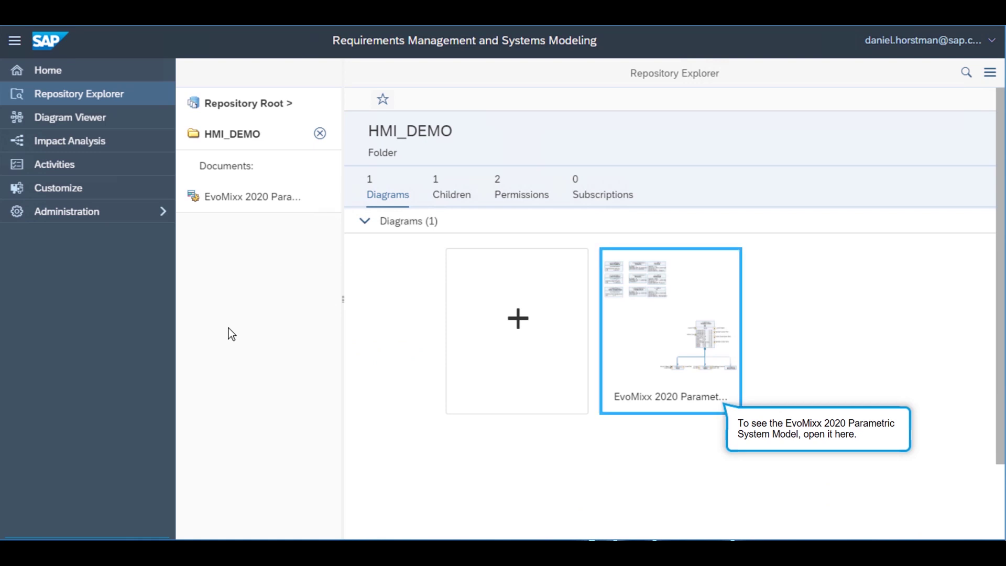
left_click(643, 380)
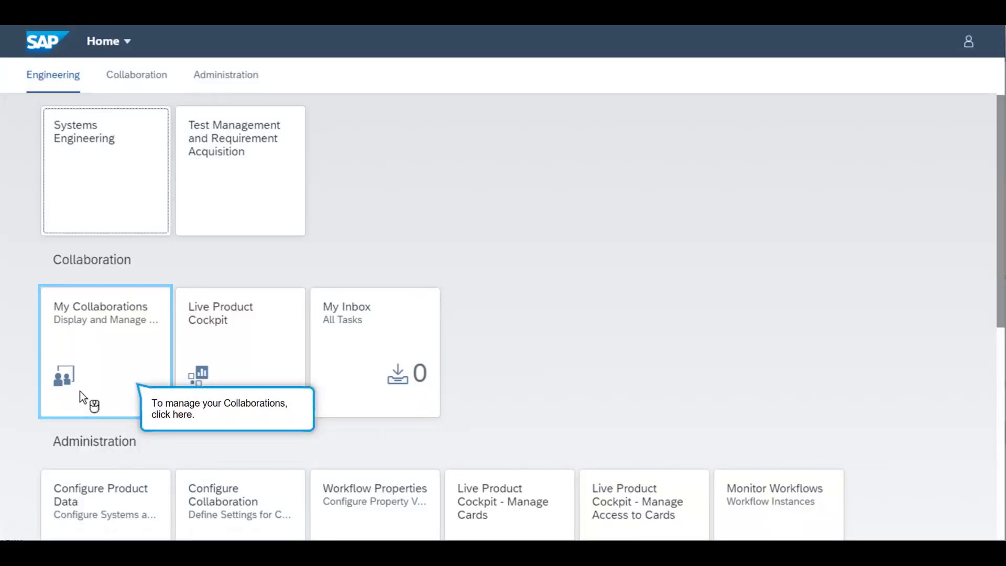
Create and save a Default (DFLT) collaboration named Evomixx_simulation_new from My Collaborations.
left_click(79, 391)
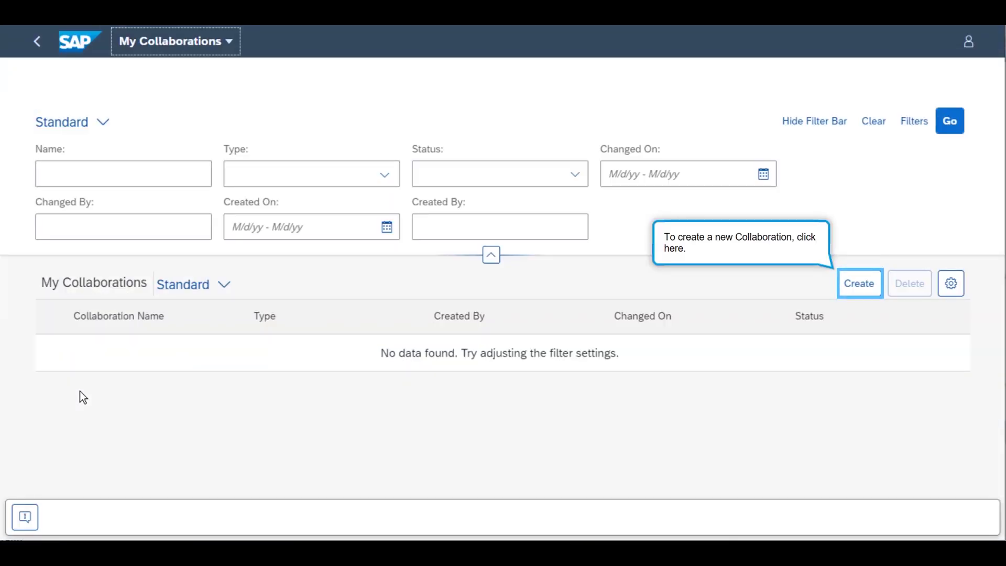
left_click(856, 285)
type("Evomixx_simul")
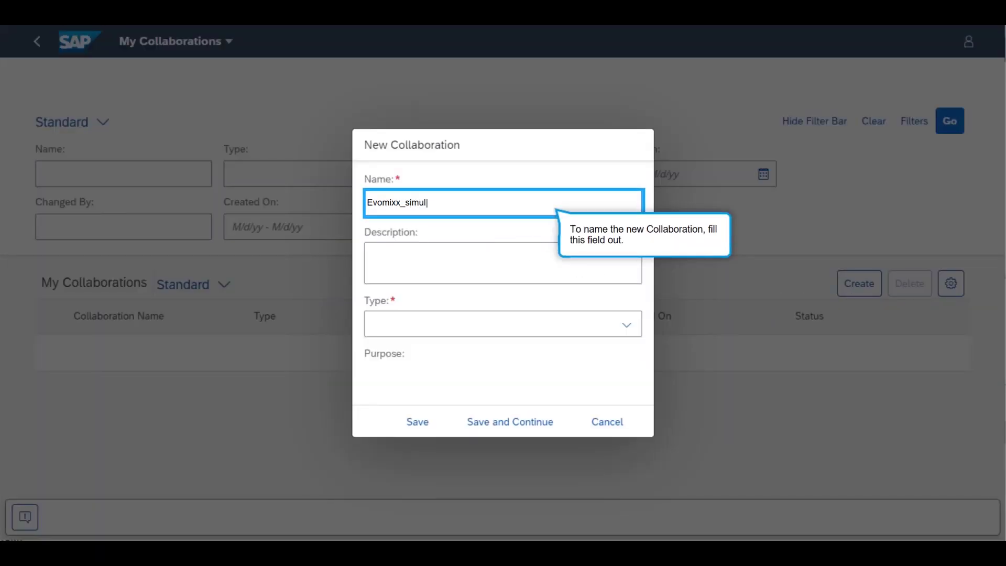
type("ation_new")
key("Tab")
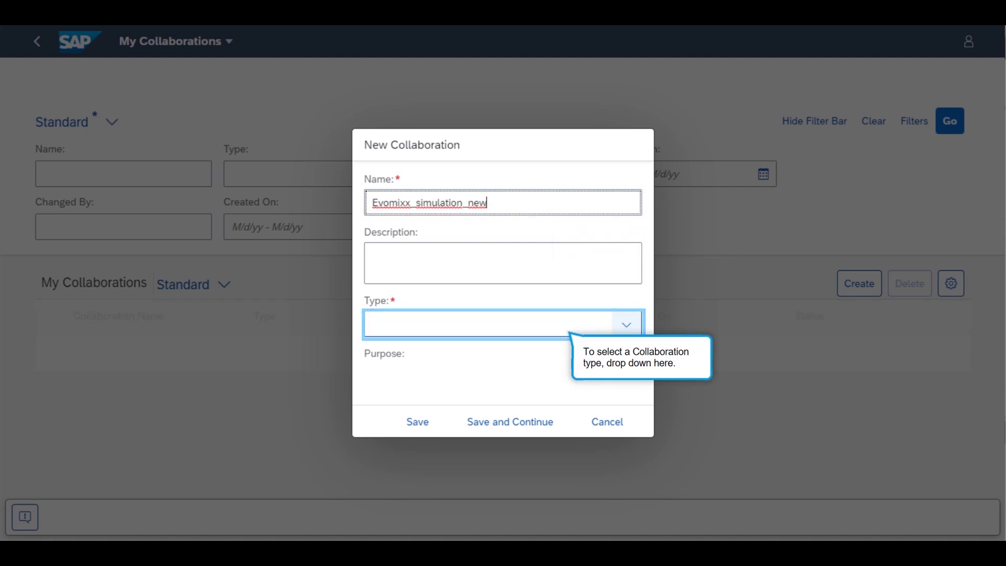
left_click(449, 333)
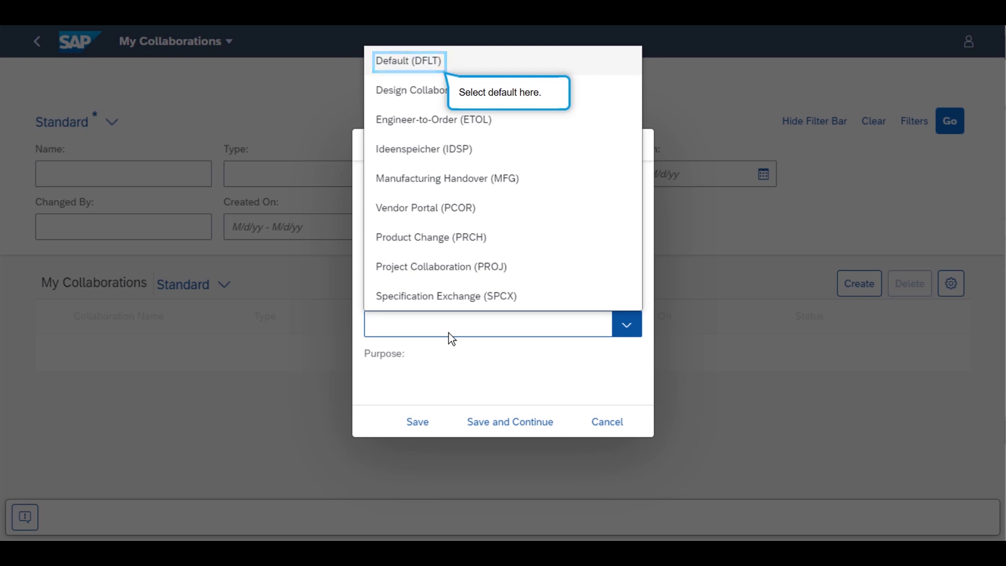
left_click(396, 67)
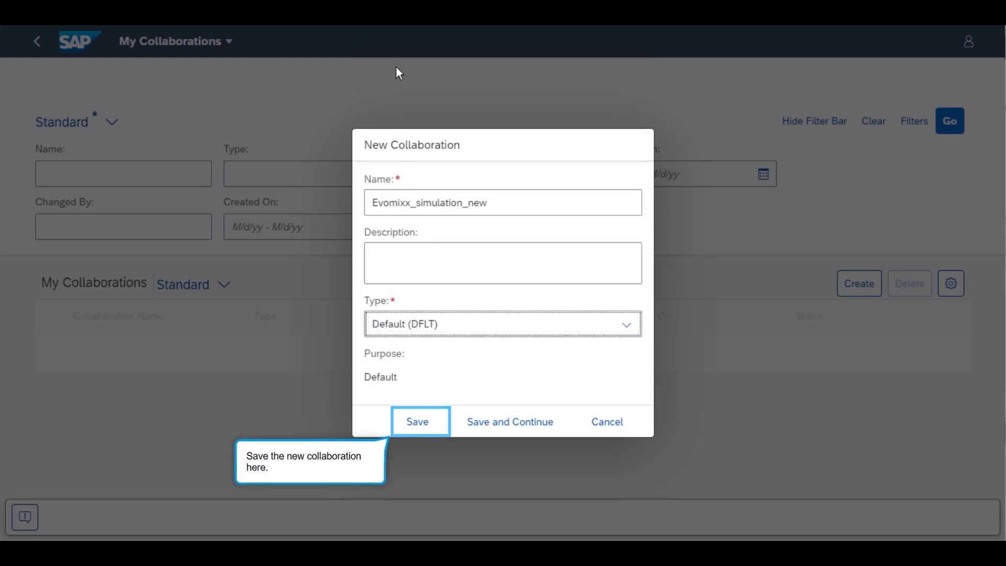
left_click(410, 429)
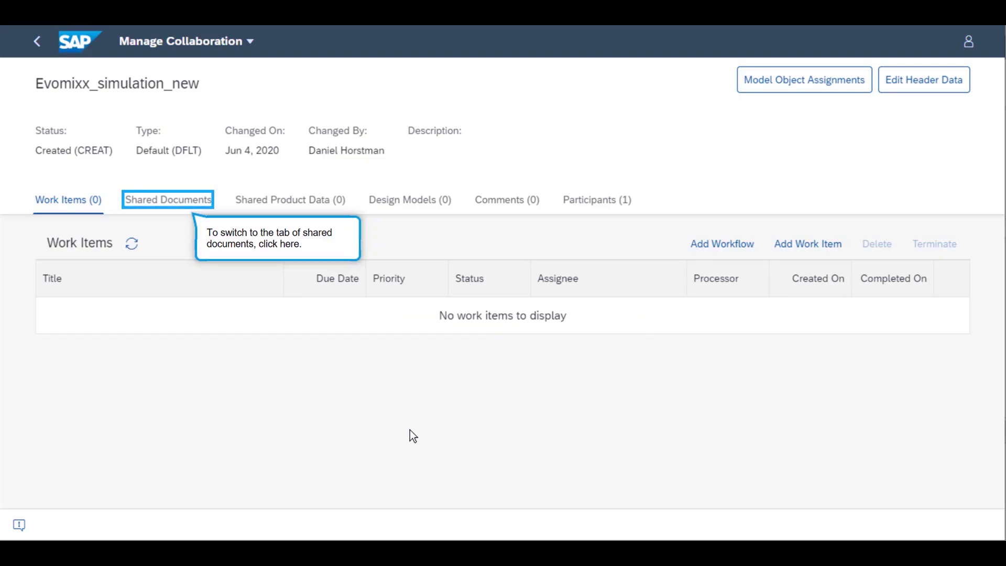
Create a folder named 'simulation' under the collaboration's Shared Documents.
left_click(151, 208)
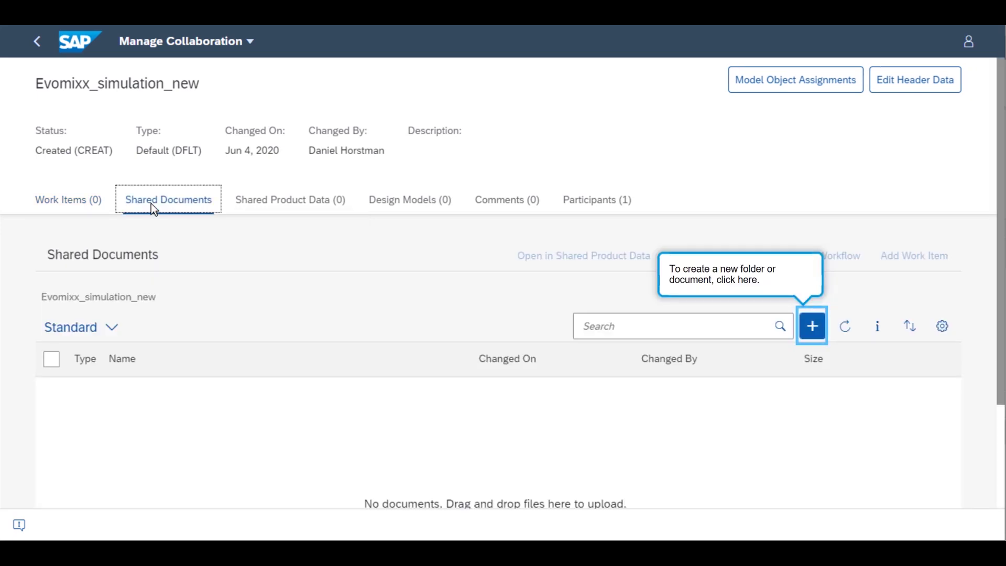
left_click(808, 335)
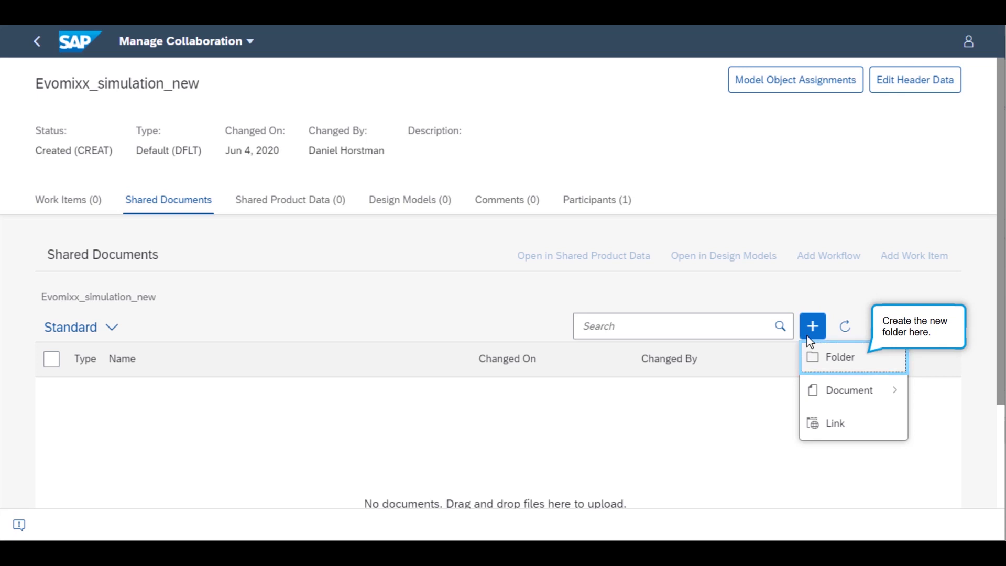
left_click(833, 367)
left_click(461, 298)
type("simulation")
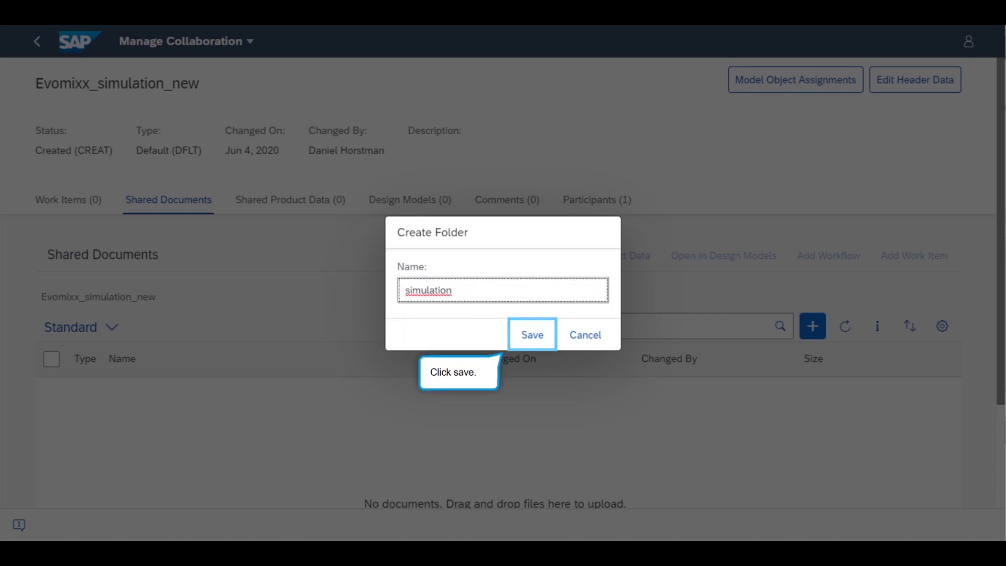
left_click(524, 343)
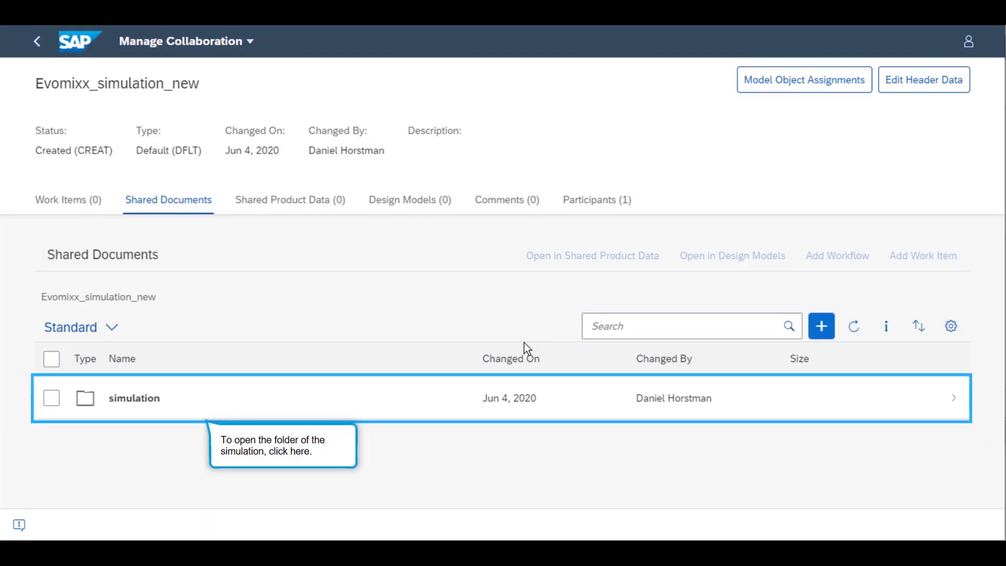
Upload the file ansys.json into simulation > config.
left_click(316, 411)
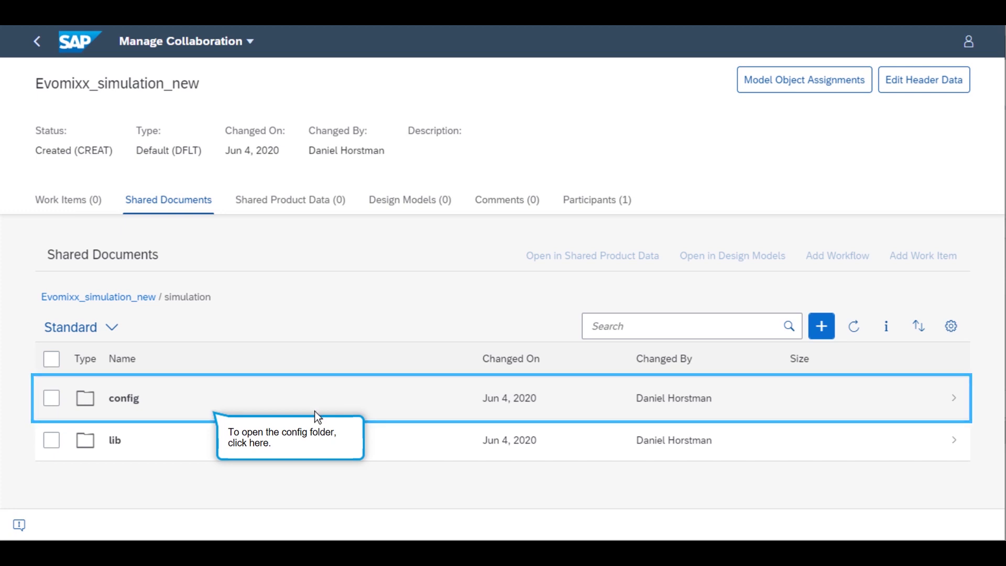
left_click(316, 411)
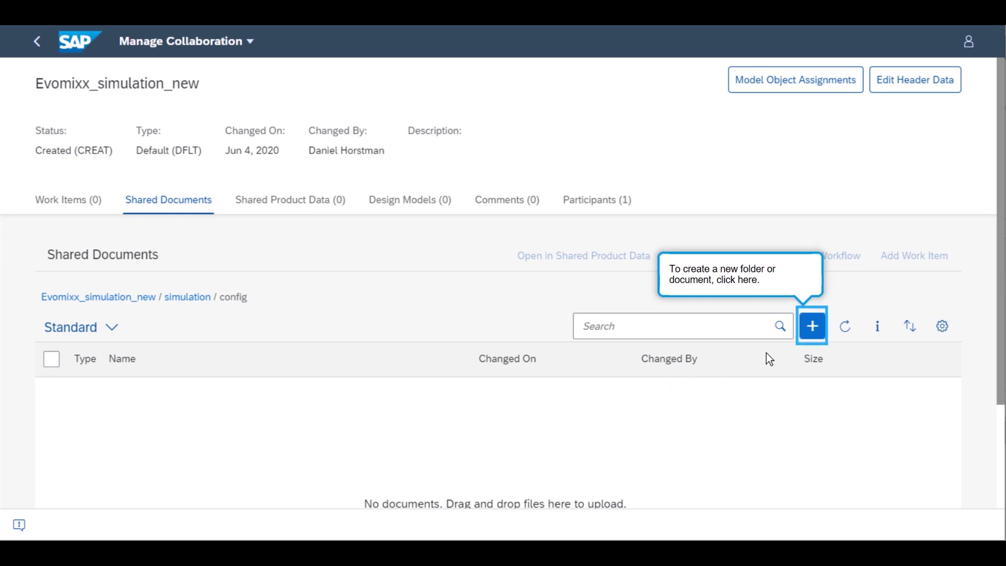
left_click(810, 341)
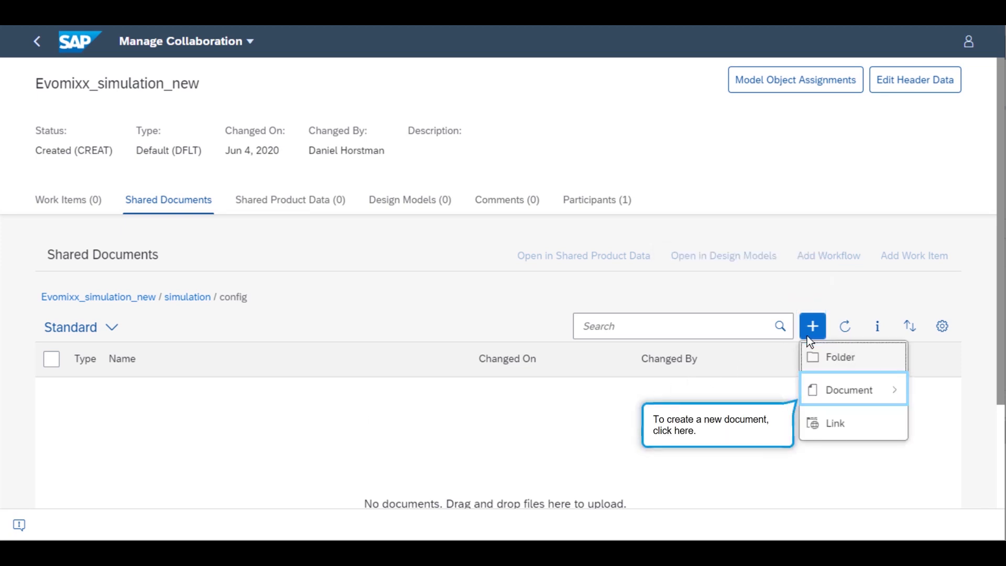
left_click(833, 398)
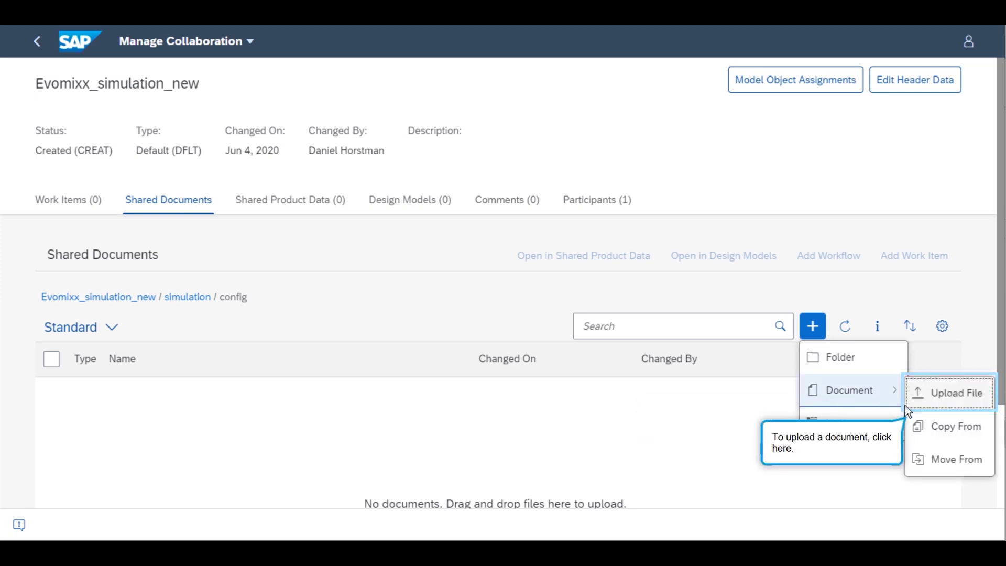
left_click(931, 403)
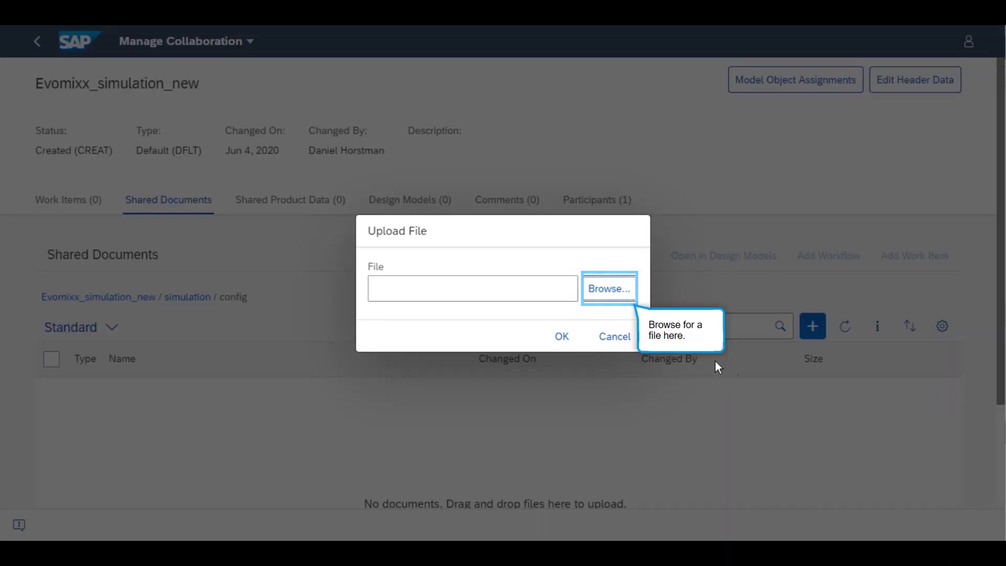
left_click(601, 300)
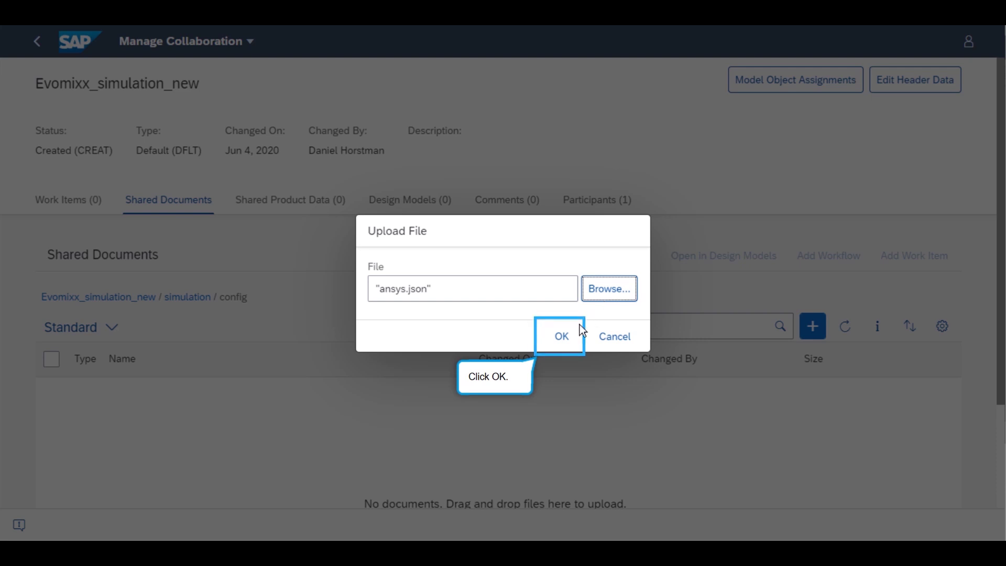
left_click(551, 347)
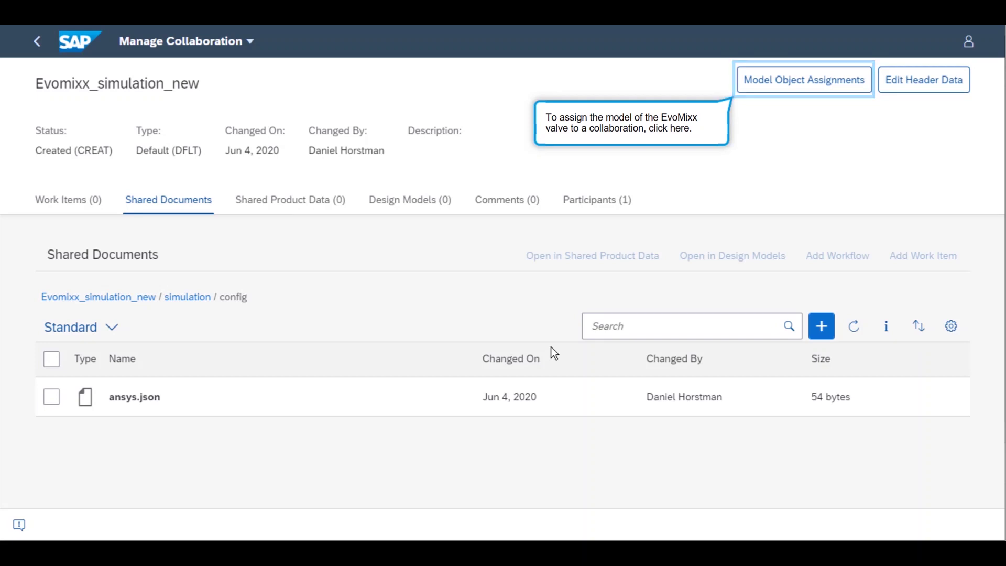
Assign the EvoMixx 2020 Parametric System Model under Model Object Assignments.
left_click(776, 88)
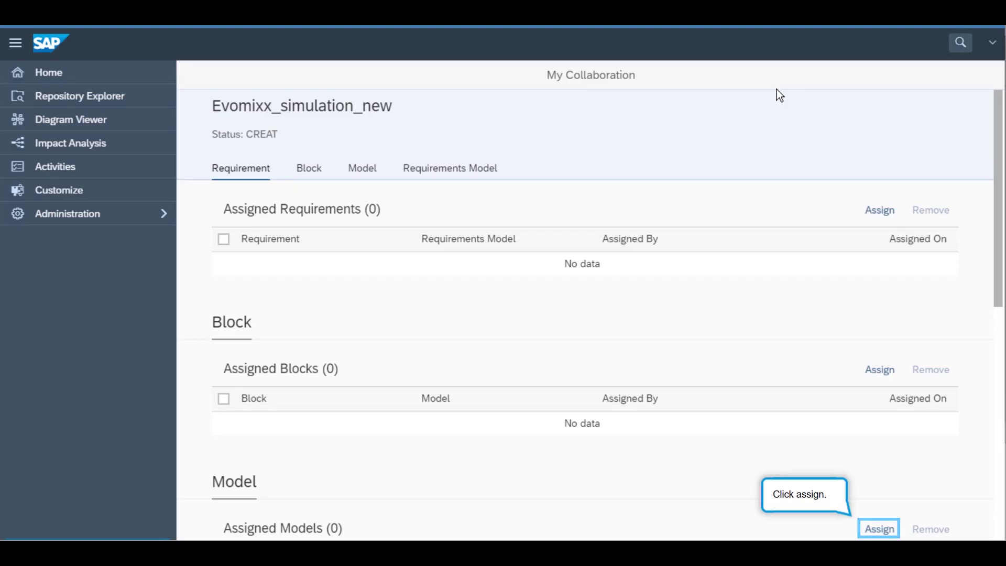
left_click(873, 528)
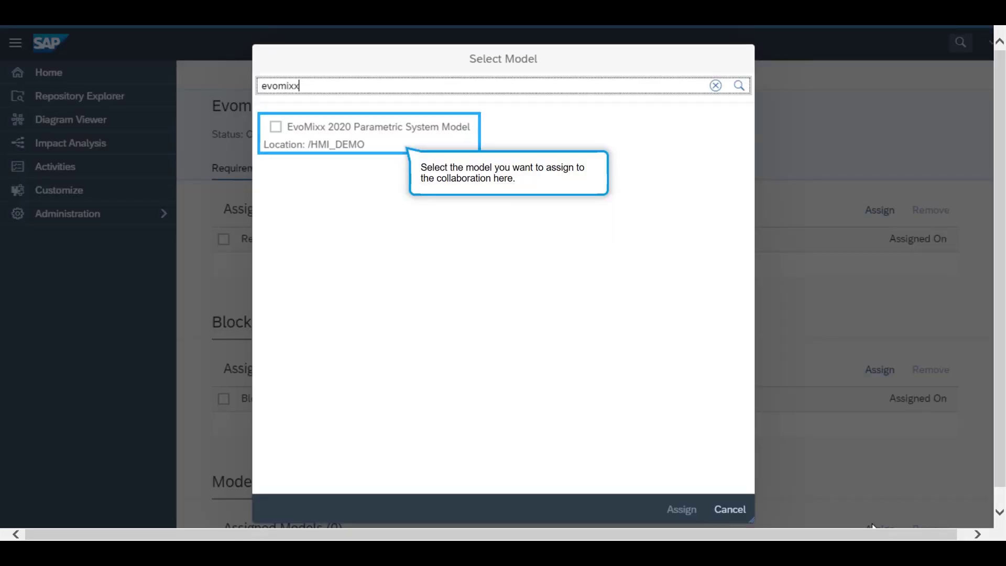
left_click(326, 145)
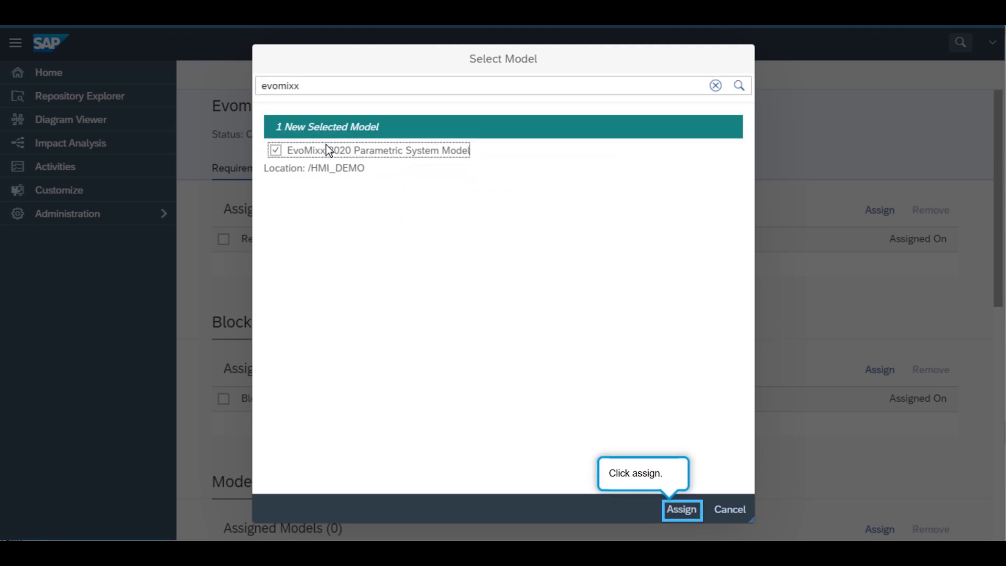
left_click(676, 515)
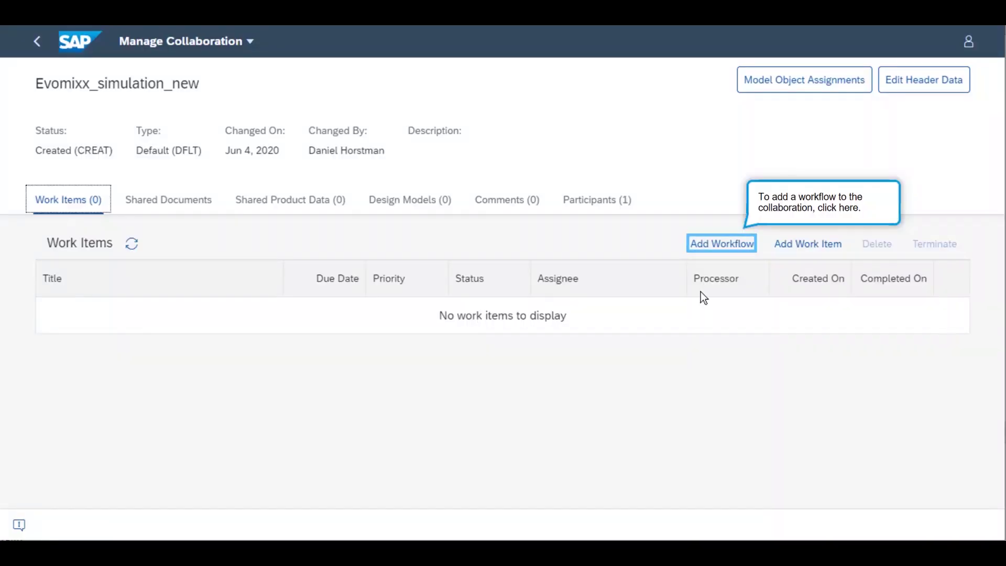
Add a Simulation workflow titled evomixSimulation and bring up file and folder linking.
left_click(713, 247)
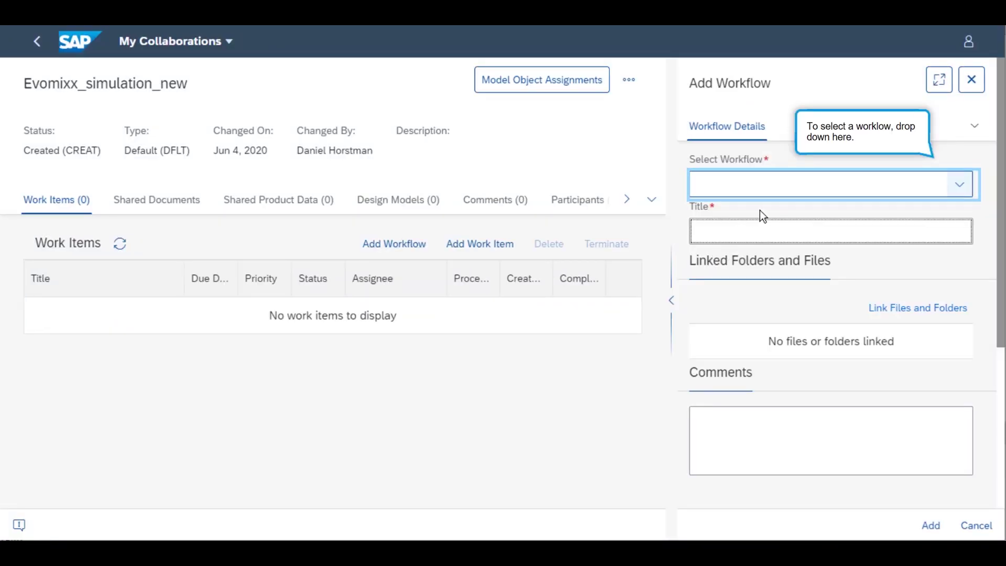
left_click(777, 193)
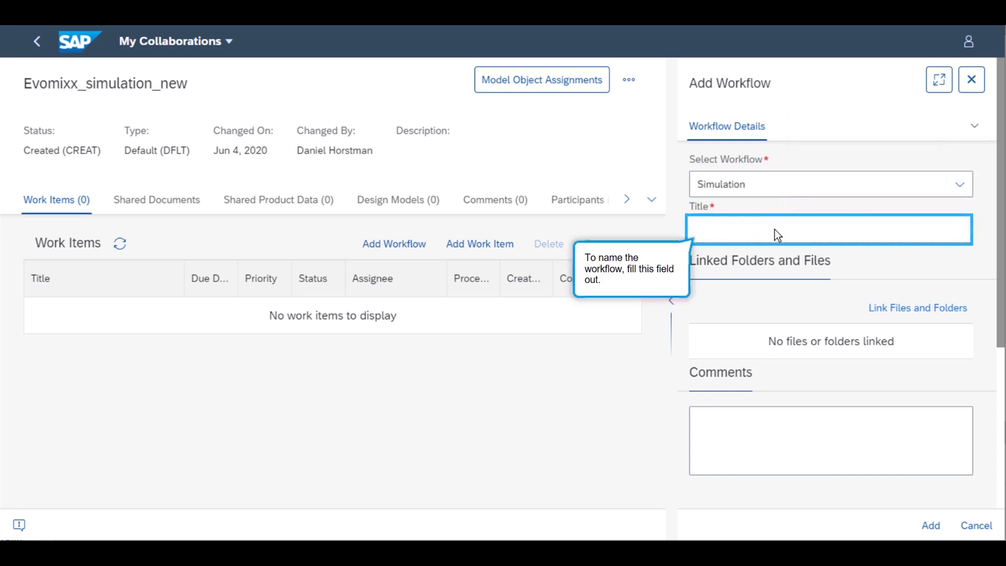
type("Simulation")
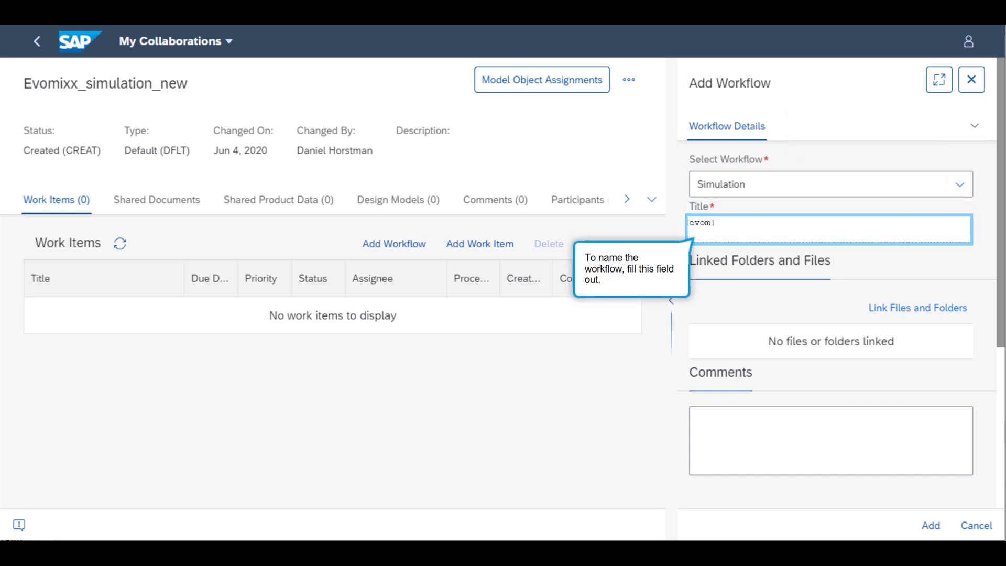
key("Tab")
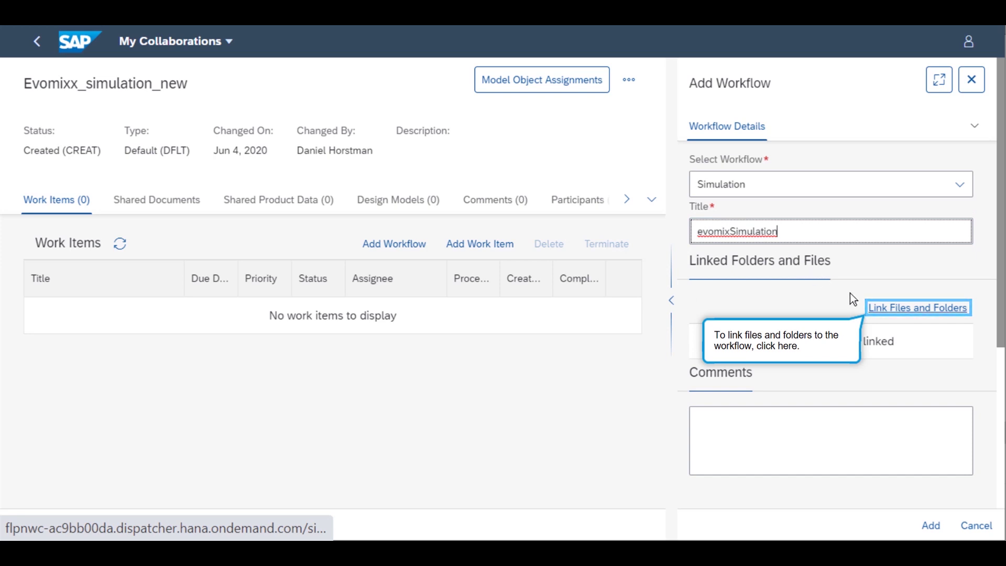
left_click(898, 311)
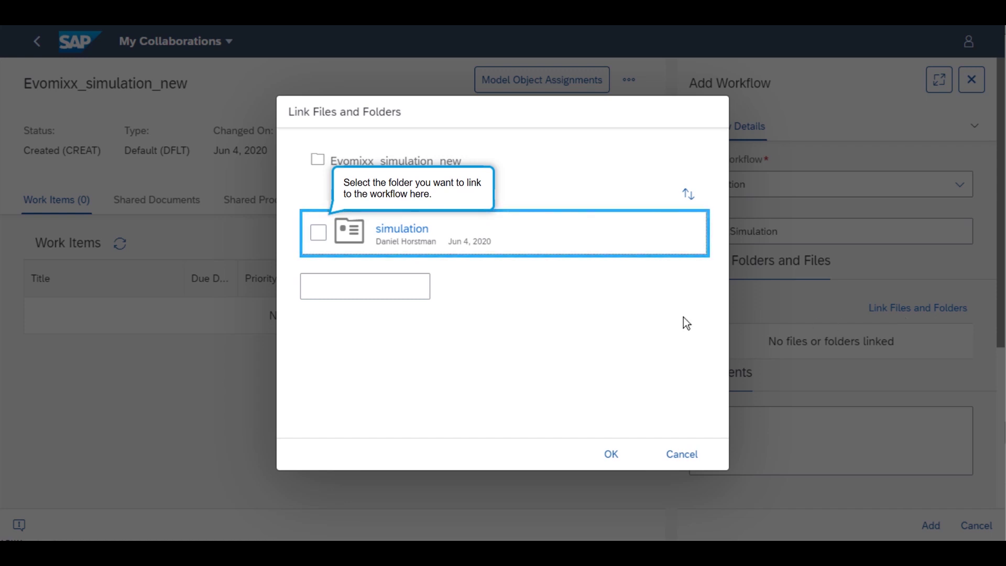
Link the simulation folder to evomixSimulation and add the workflow.
left_click(424, 247)
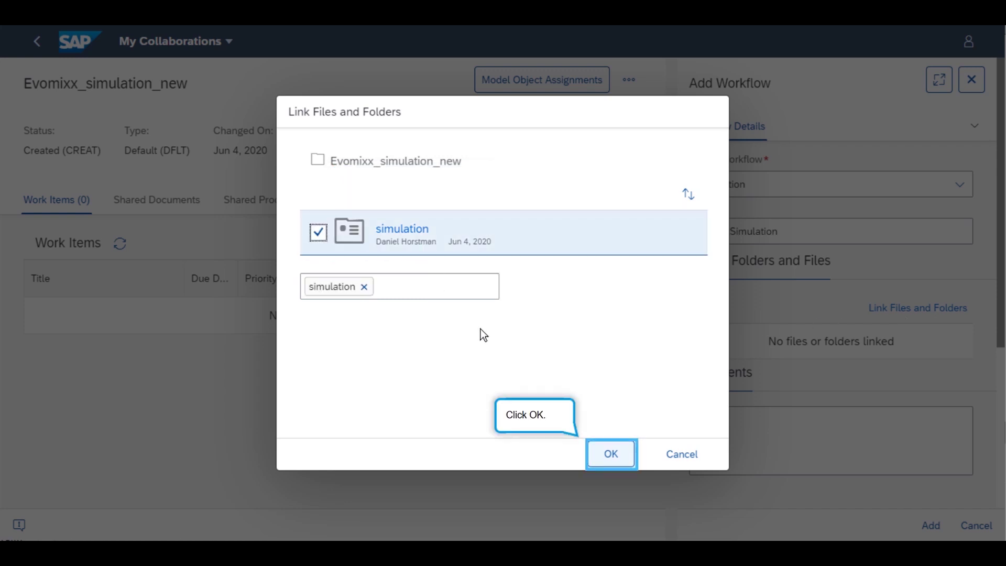
left_click(603, 463)
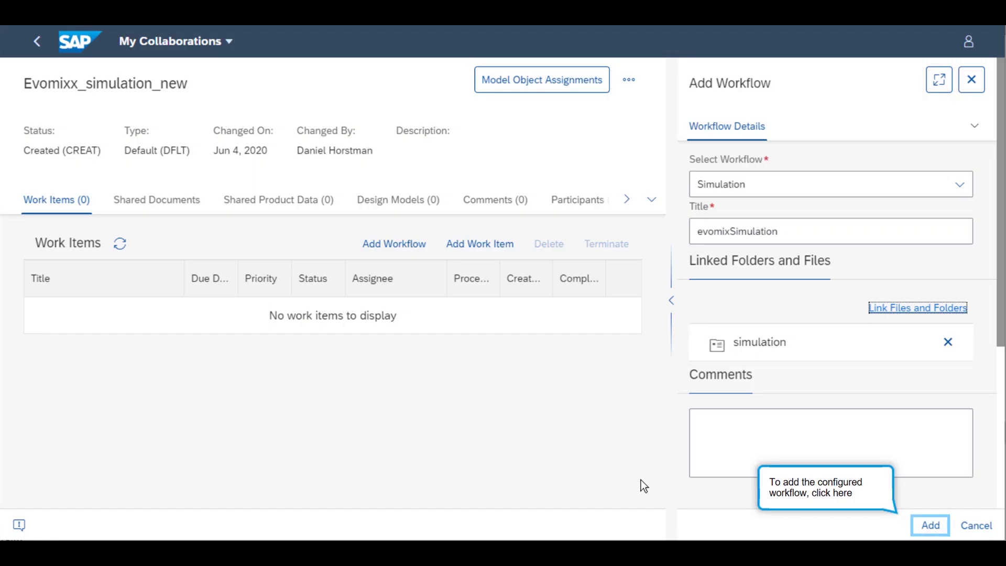
left_click(924, 524)
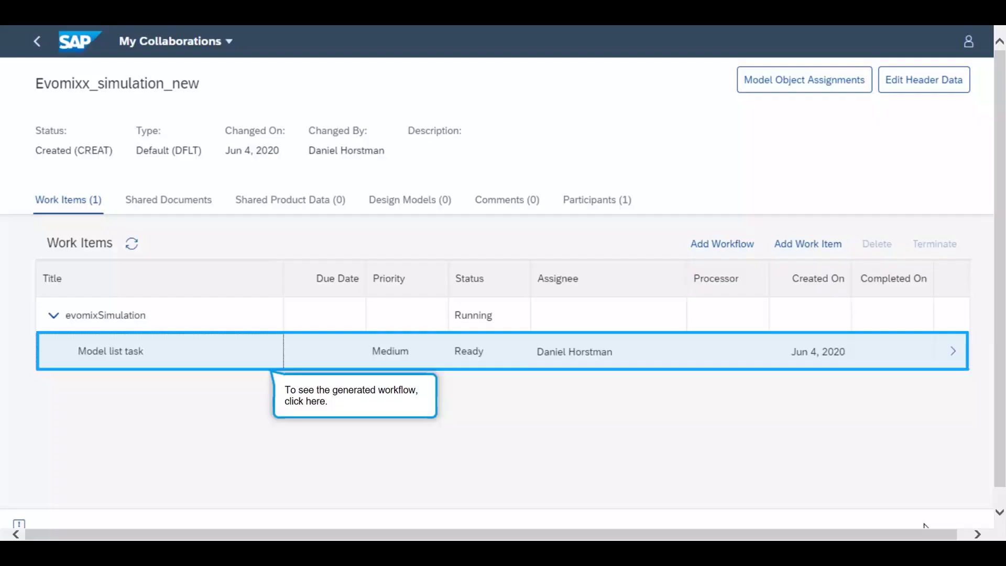
Send the Model list task from its detail panel to My Inbox.
left_click(317, 361)
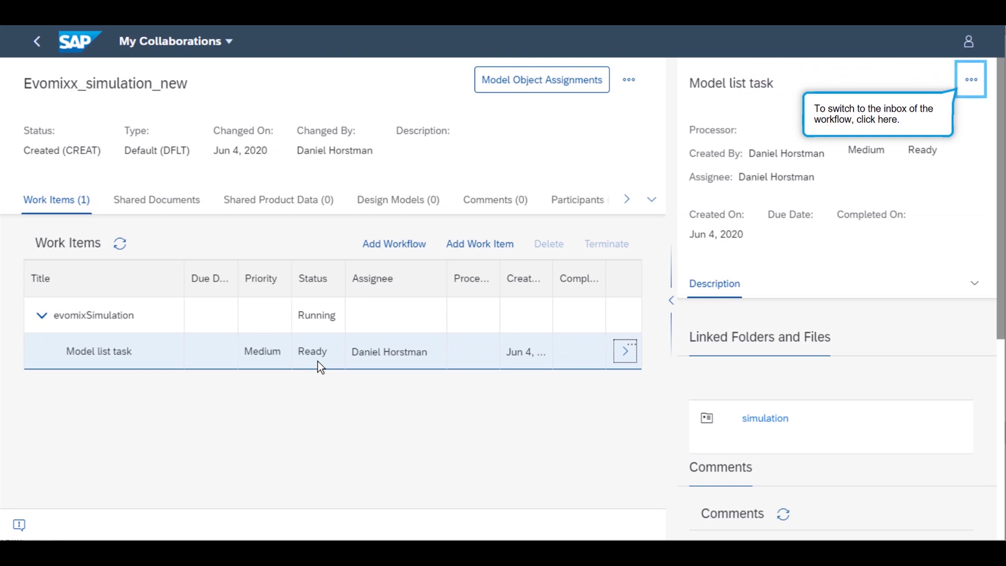
left_click(970, 80)
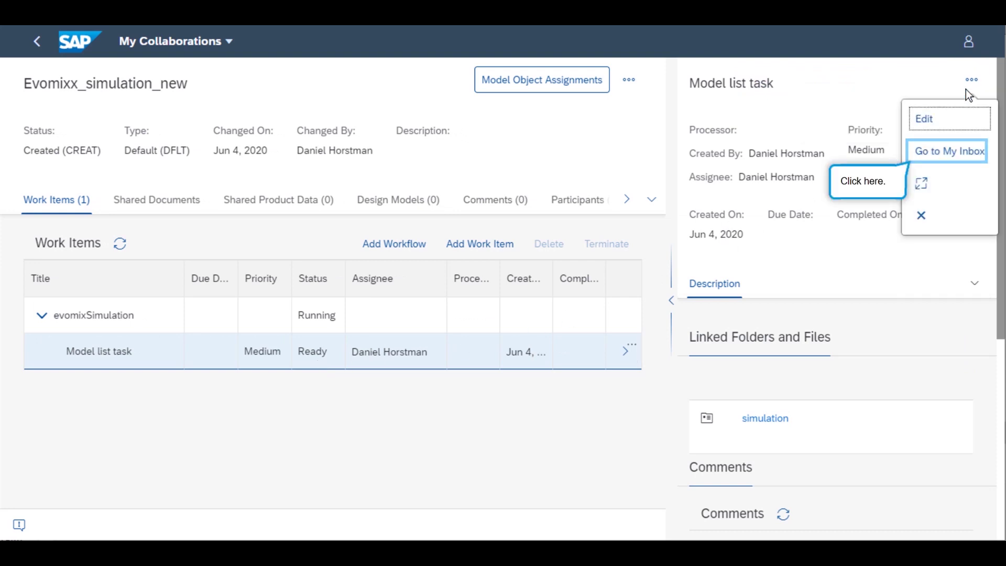
left_click(931, 158)
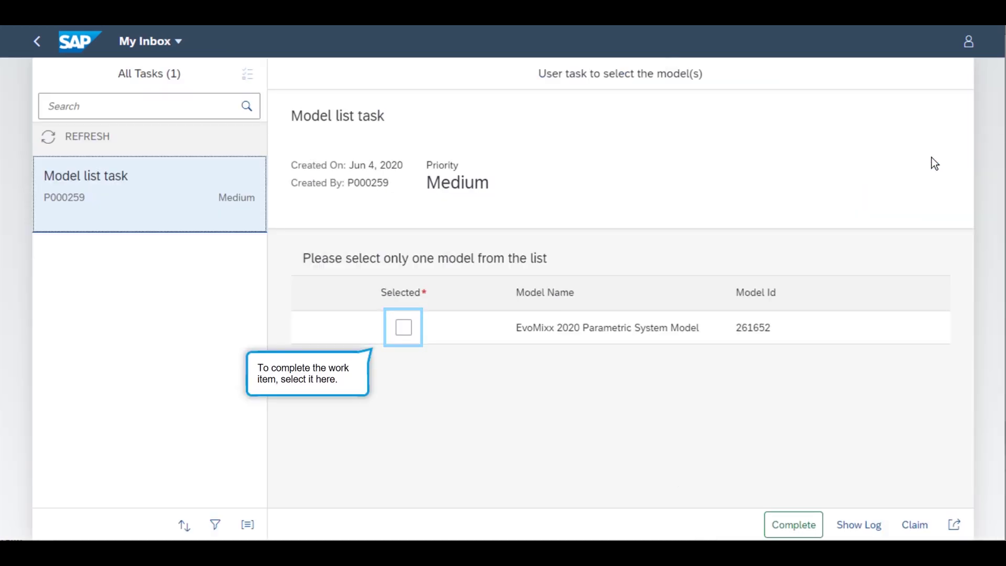
Select EvoMixx 2020 Parametric System Model and complete the Model list task.
left_click(401, 331)
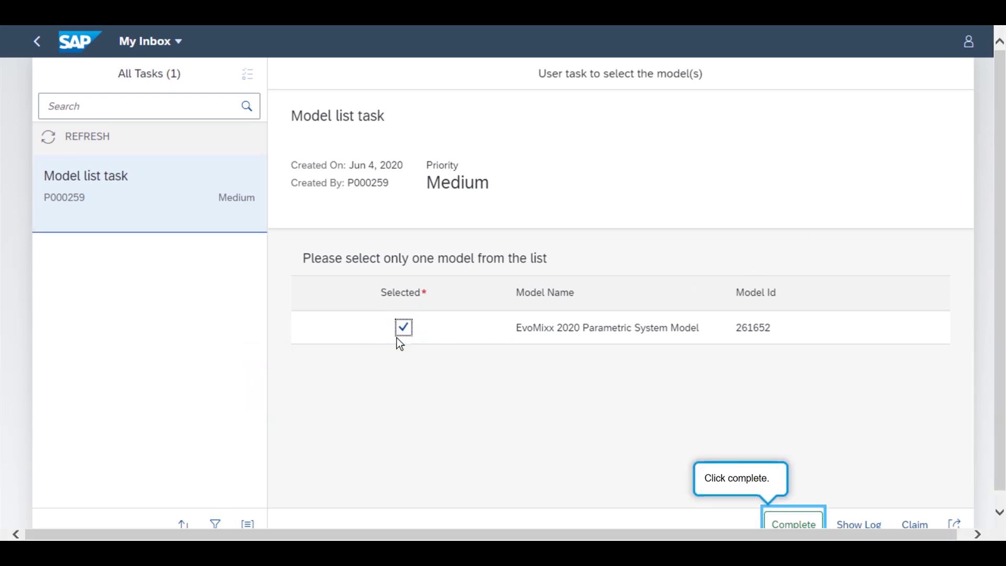
left_click(782, 524)
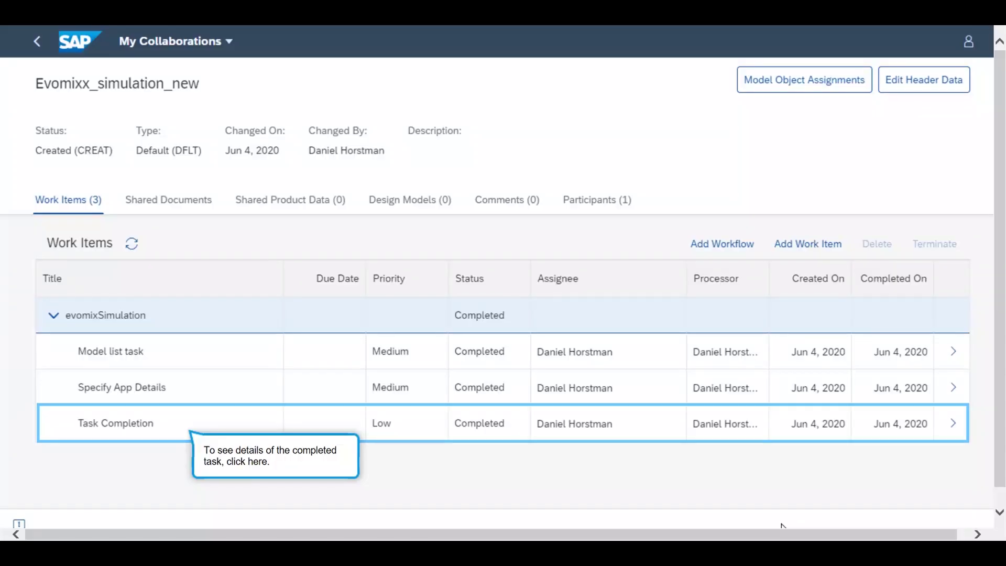
Check the Task Completion item's comments, then return to the launchpad home.
left_click(318, 433)
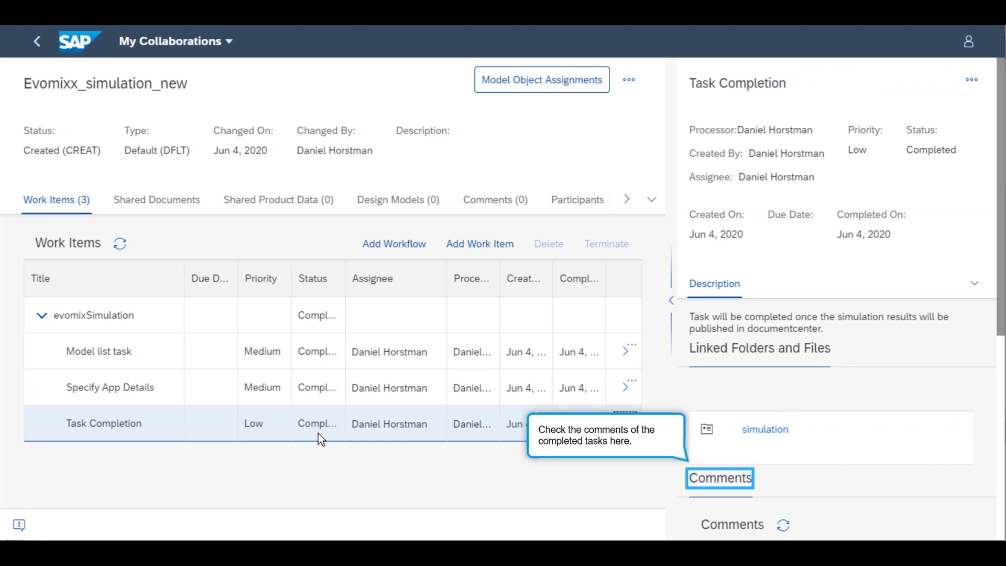
left_click(708, 483)
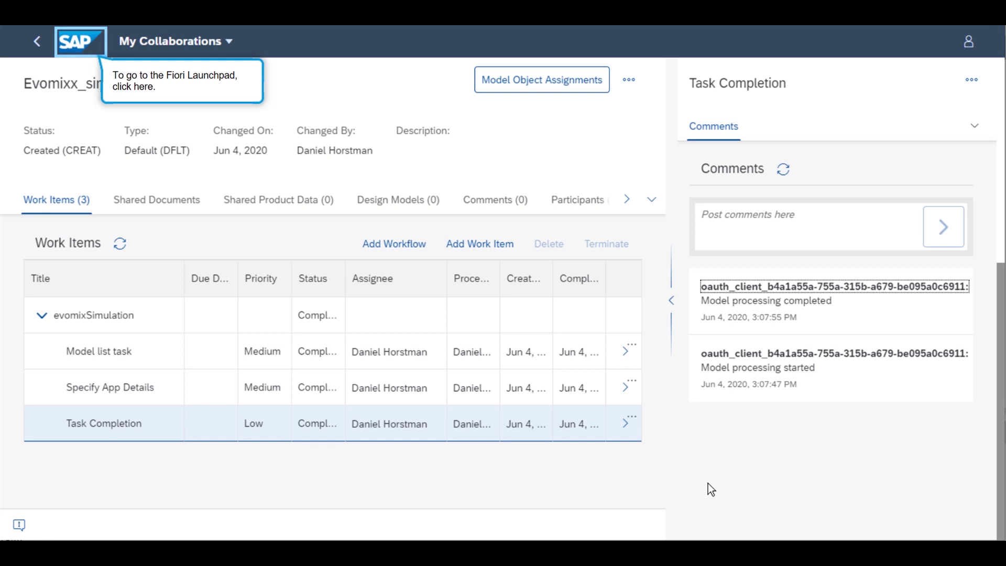
left_click(72, 51)
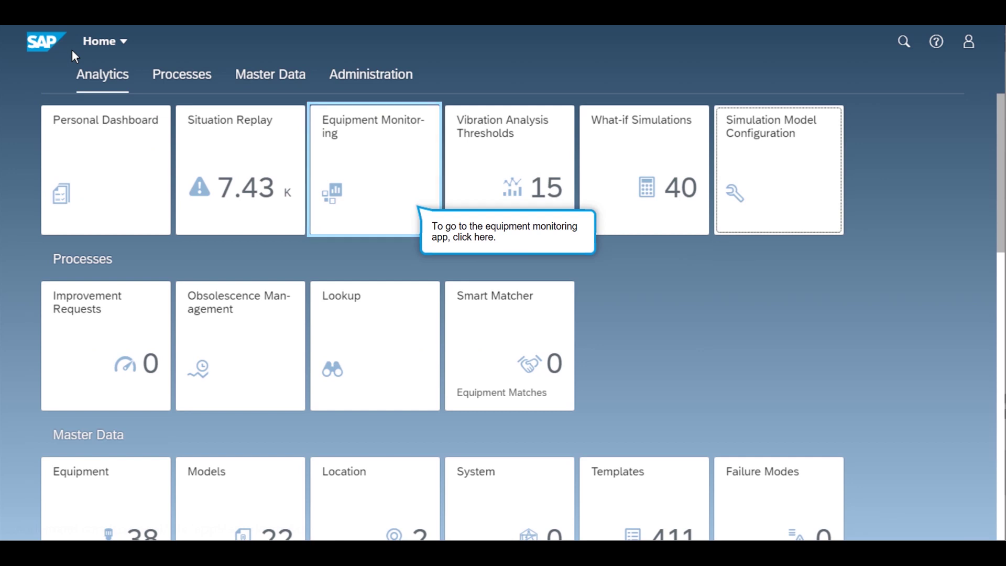
In Equipment Monitoring, open sensor charts for Evomixx Simulator Virtual at the Germany pin.
left_click(349, 209)
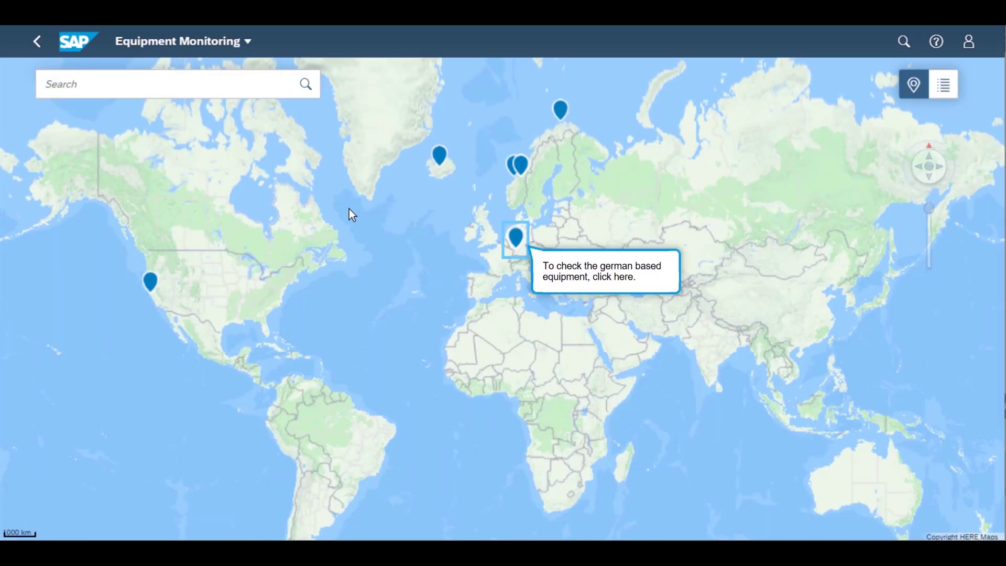
left_click(513, 254)
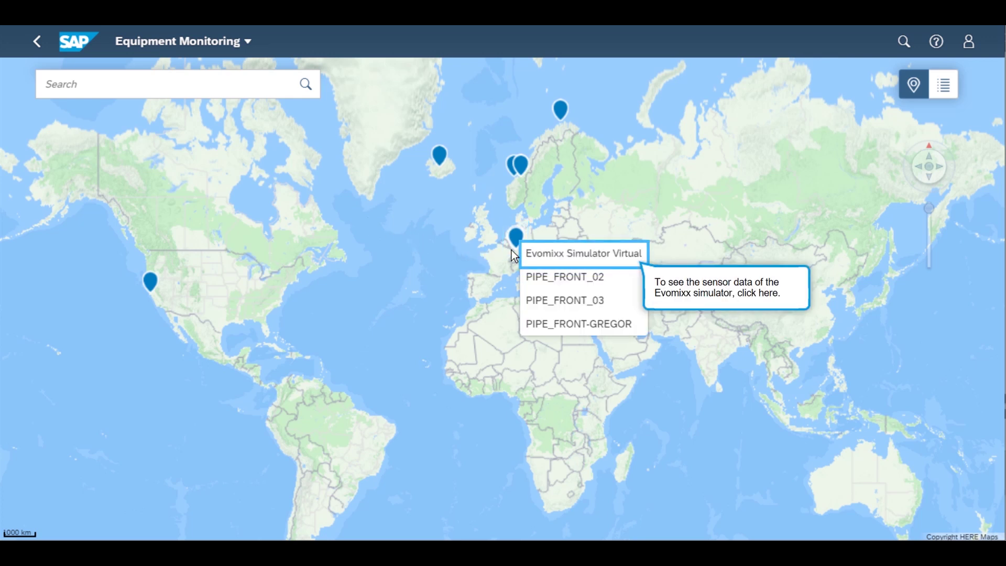
left_click(559, 261)
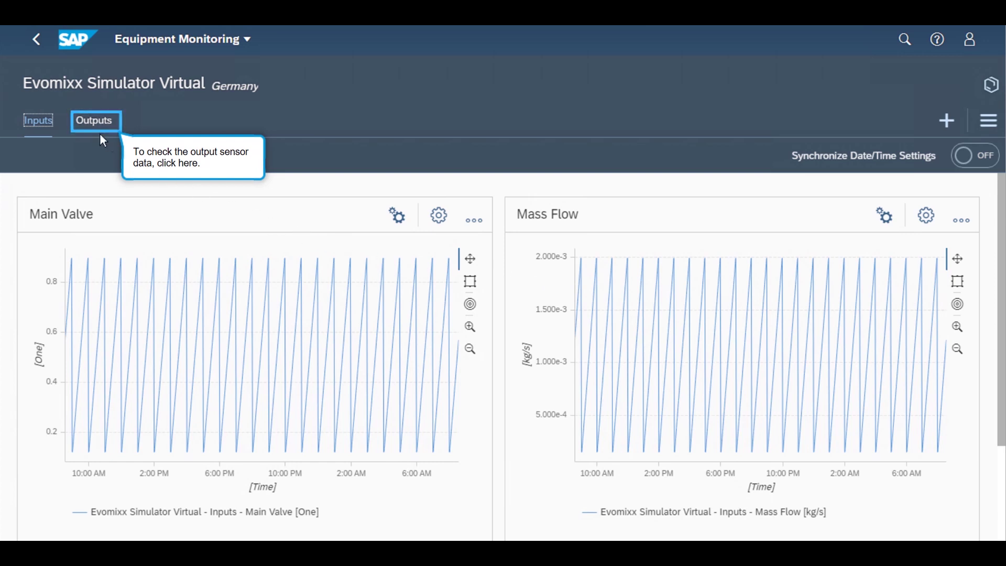
Show the Evomixx Simulator's Outputs charts and scroll through the Pressure and Temperature sensor readings.
left_click(88, 125)
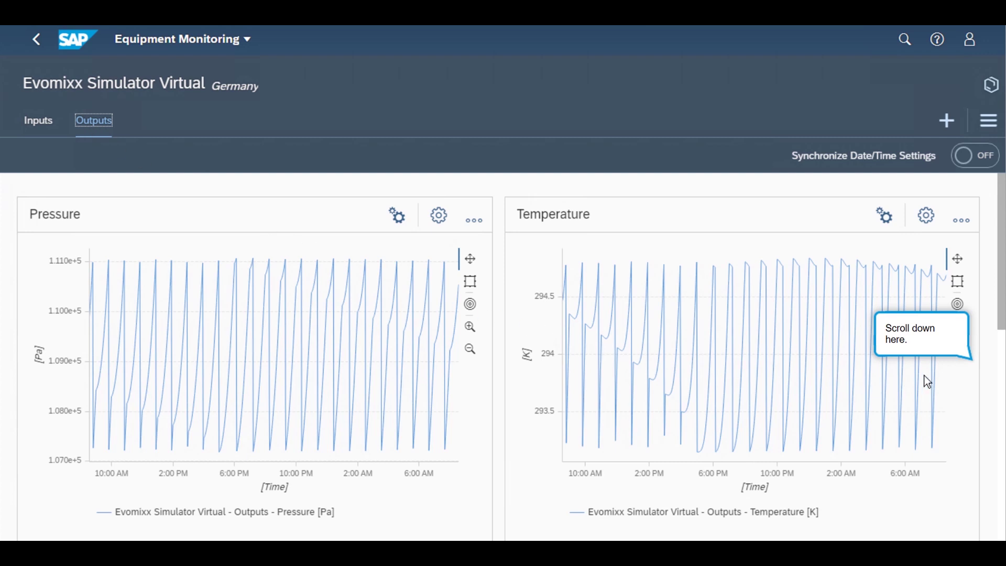
scroll(914, 376, "down", 5)
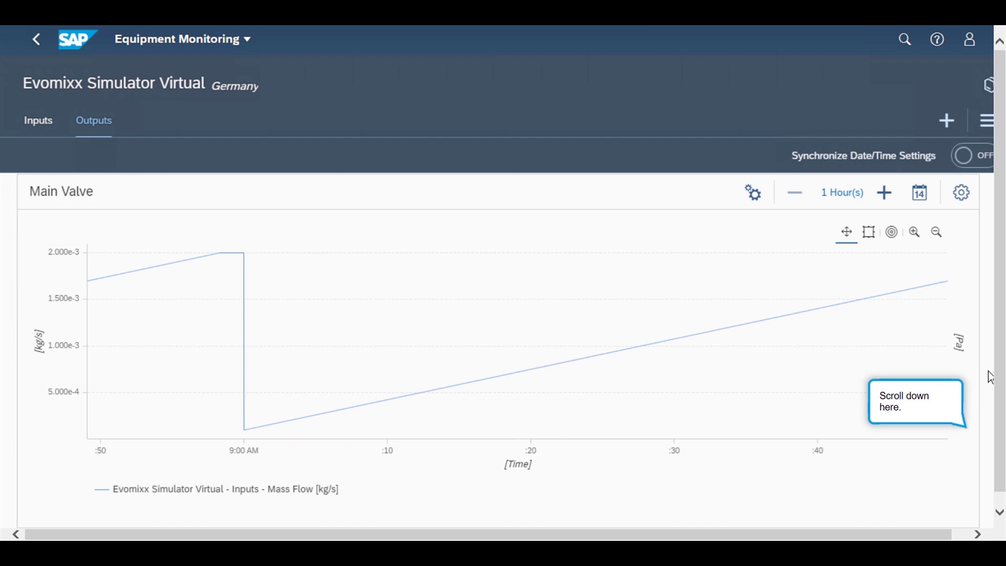
scroll(990, 377, "down", 2)
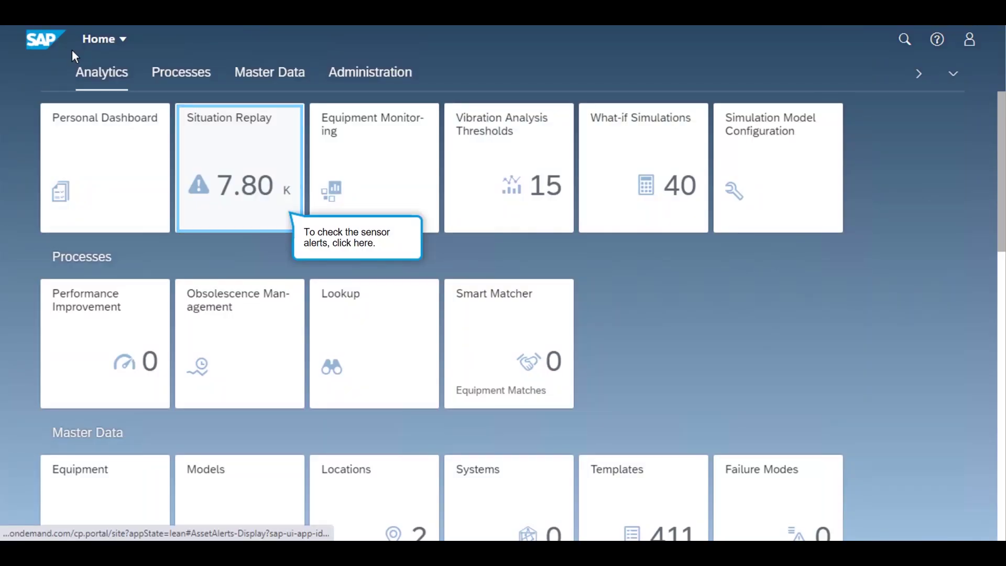
In Situation Replay, display the Pressure in access alert's time series showing pressure above 110,440 Pa.
left_click(217, 208)
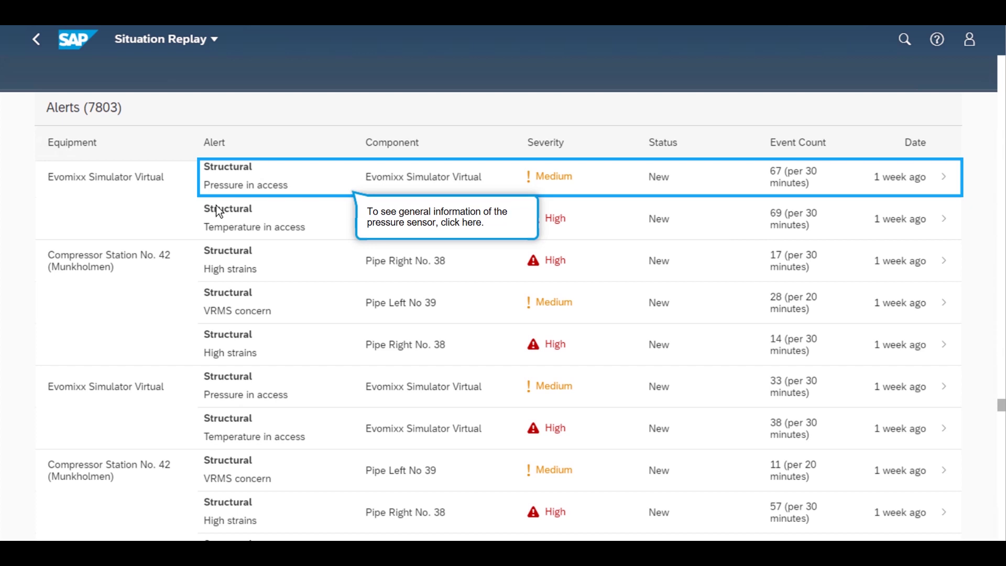
left_click(428, 188)
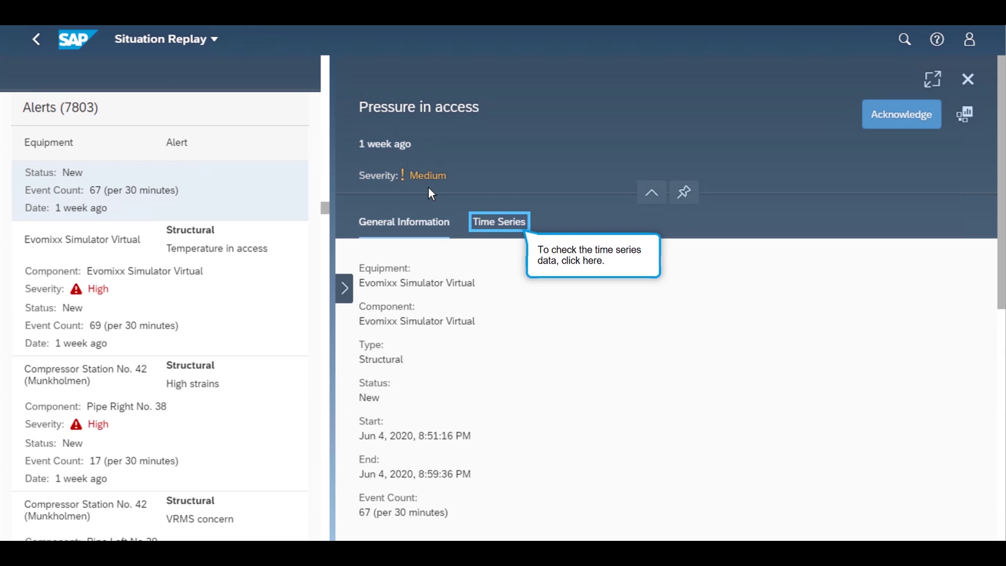
left_click(488, 228)
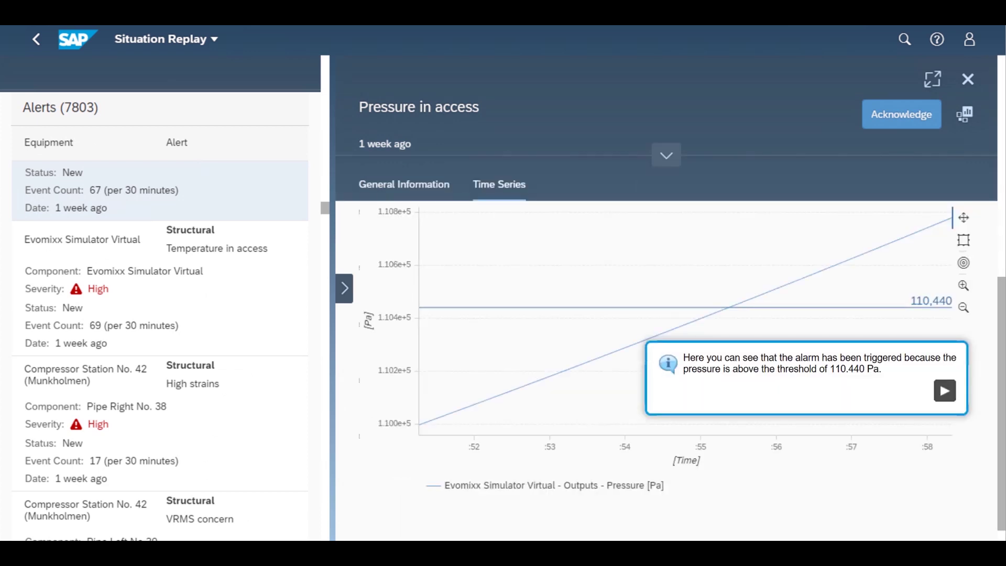